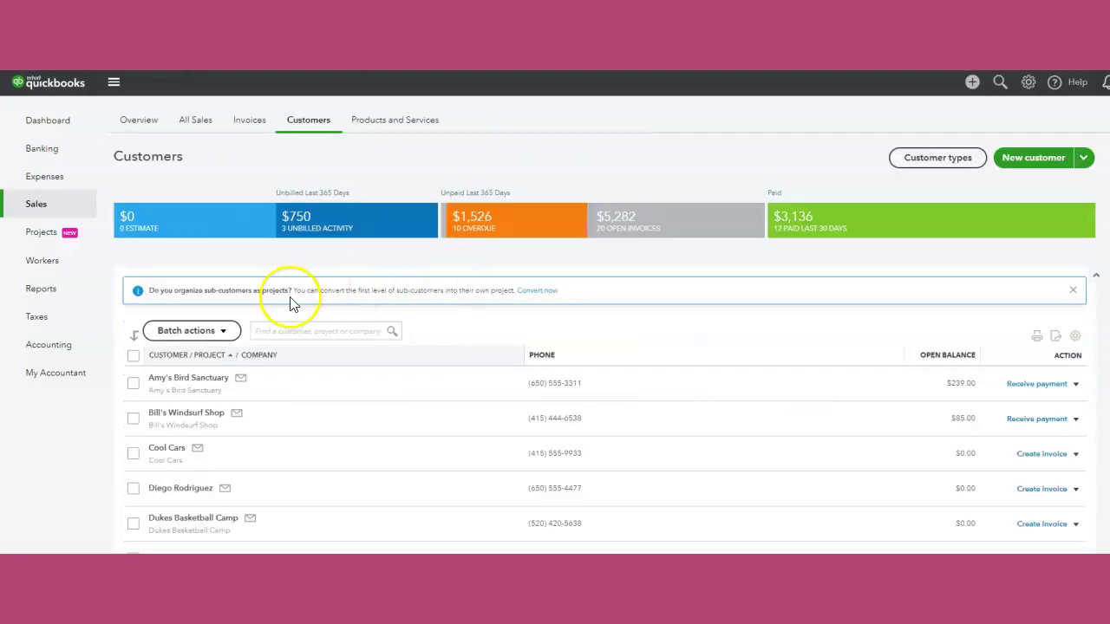
# Look up the overpaying customer and open her record, confirming it has no open balance
pyautogui.click(292, 326)
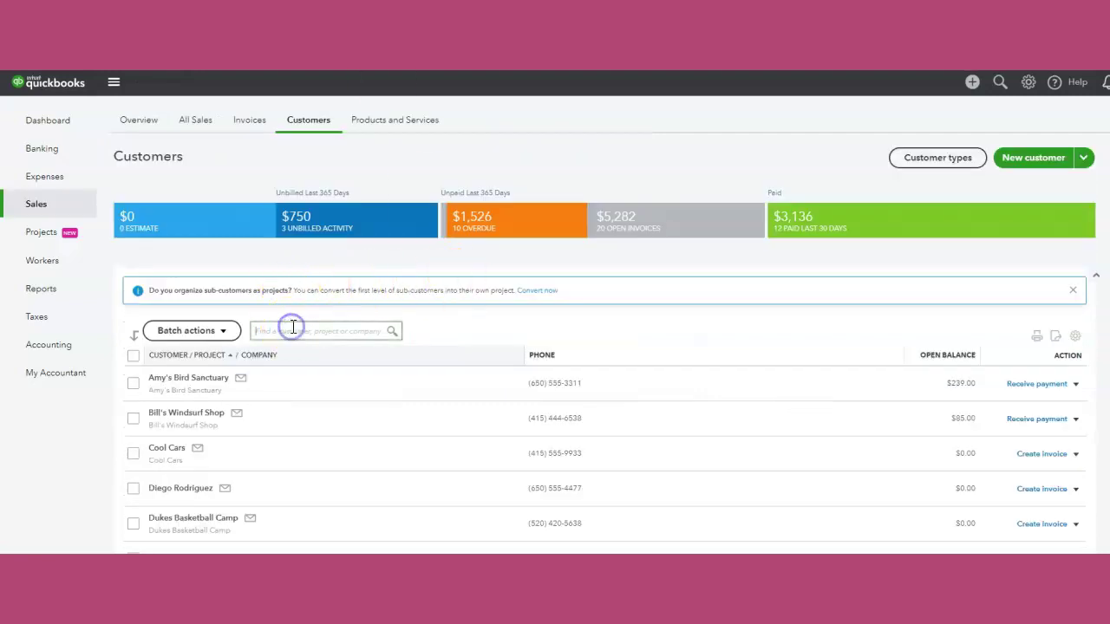
pyautogui.write('kate')
pyautogui.click(299, 351)
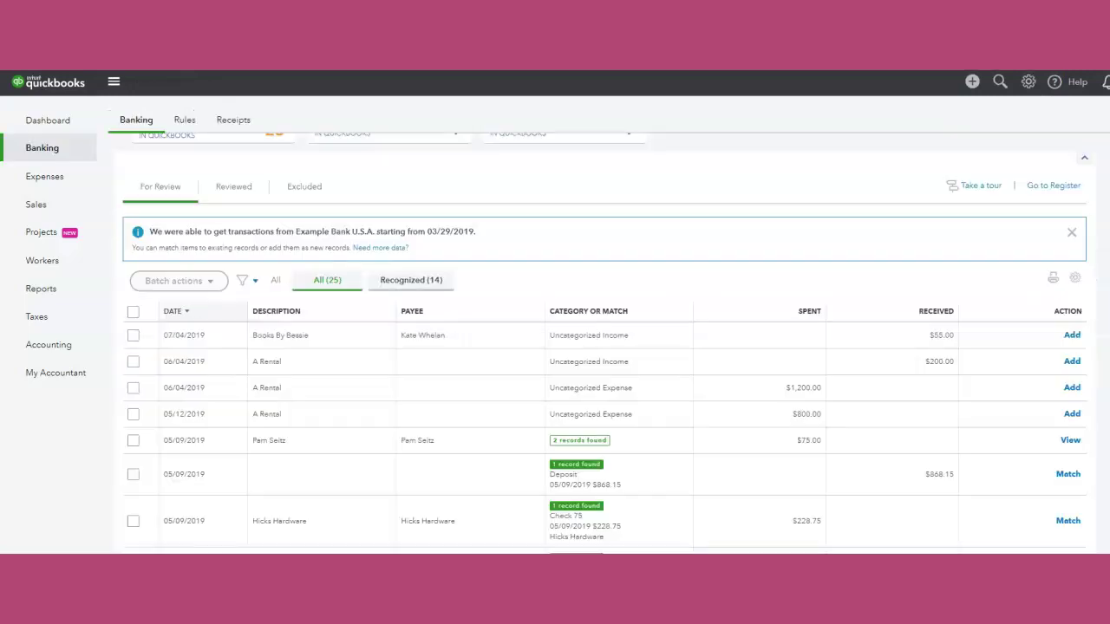
# Categorize the $55 Books By Bessie bank deposit to Accounts Receivable (A/R) and add it
pyautogui.click(789, 340)
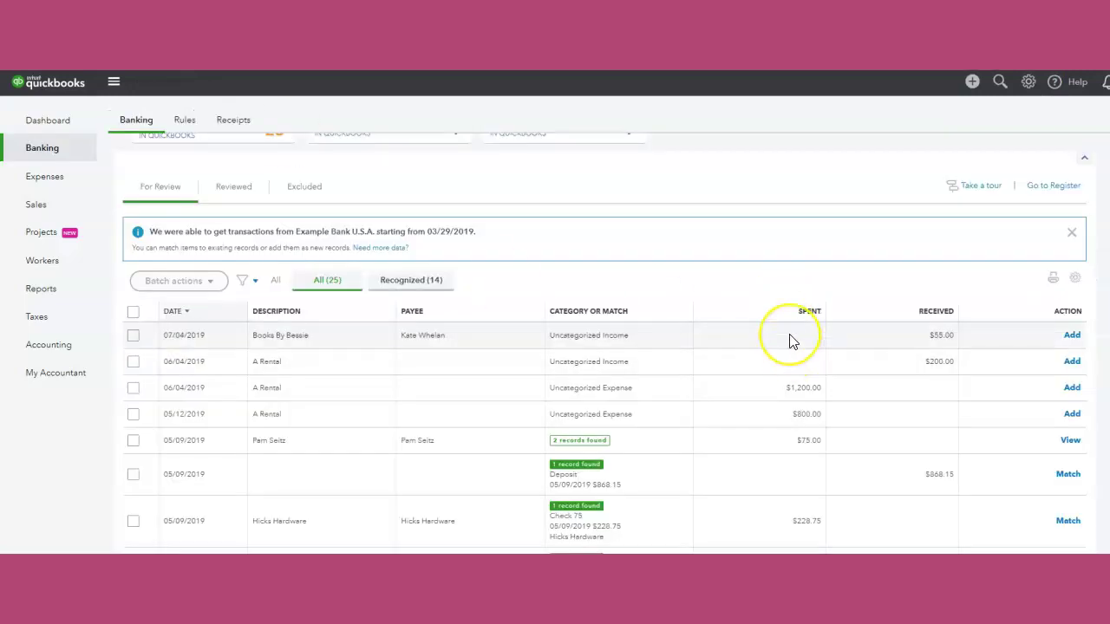
pyautogui.click(465, 343)
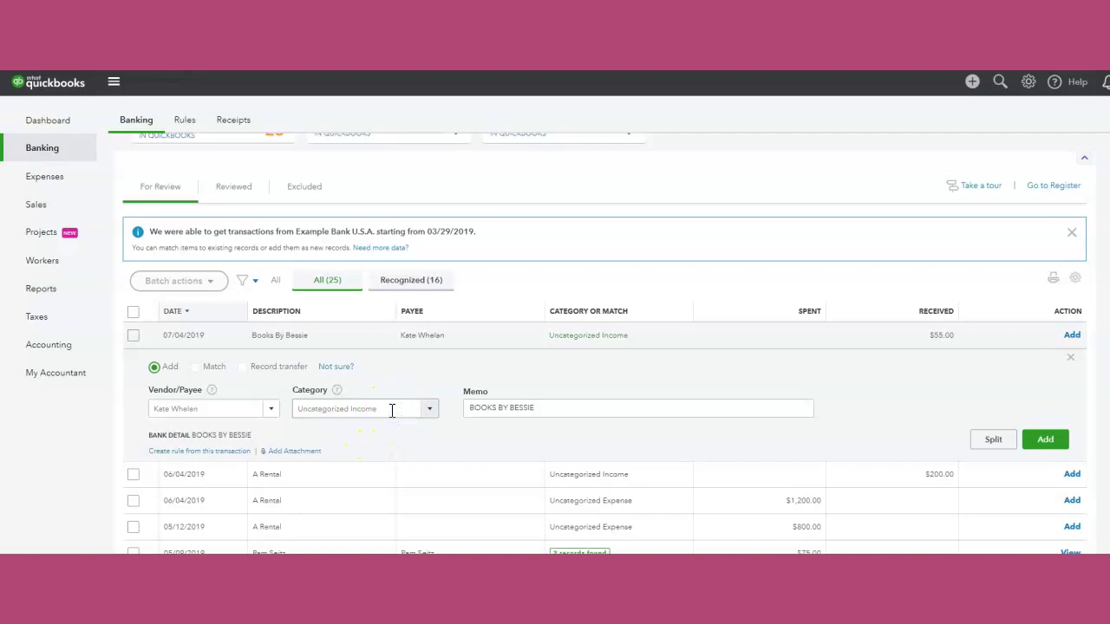
pyautogui.click(392, 411)
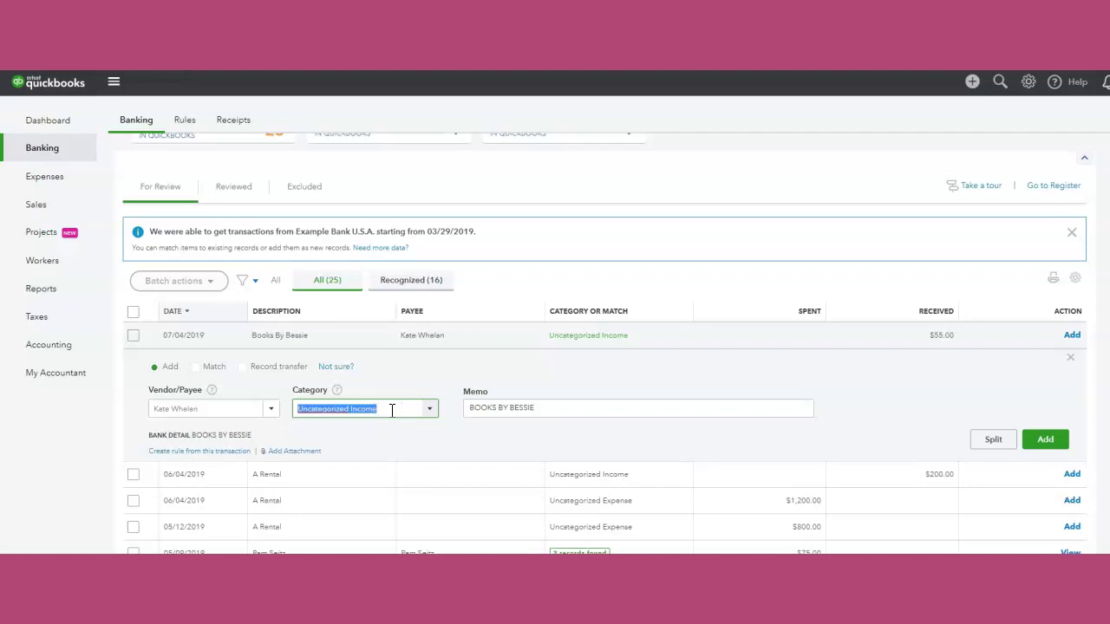
pyautogui.write('aaco')
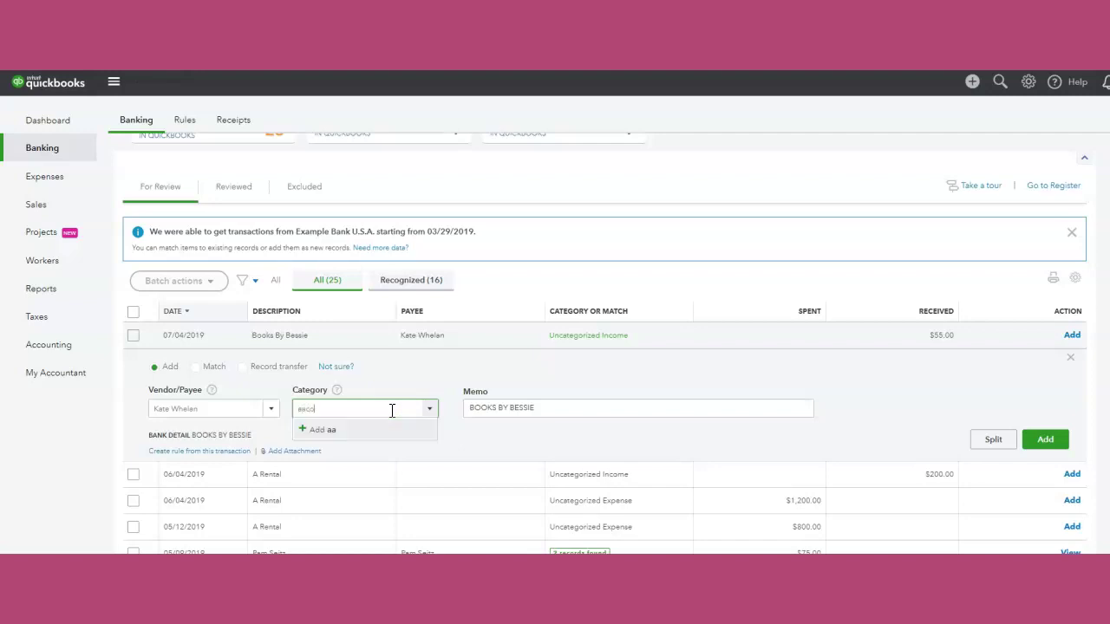
pyautogui.press('BackSpace')
pyautogui.press('BackSpace')
pyautogui.press('BackSpace')
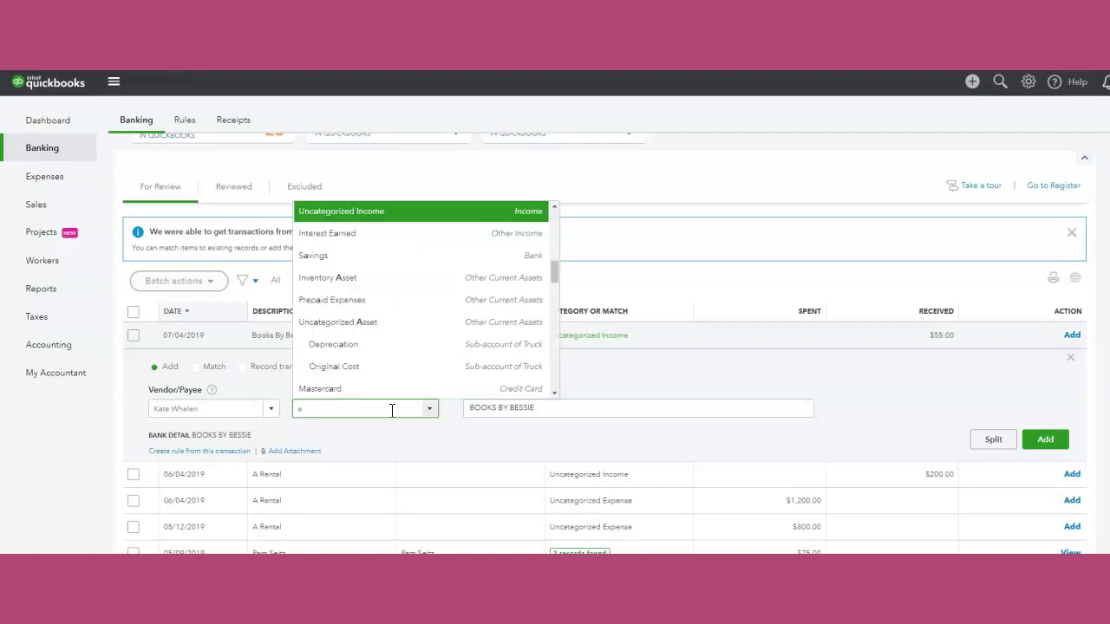
pyautogui.write('Accounts Receivable (A/R')
pyautogui.click(405, 451)
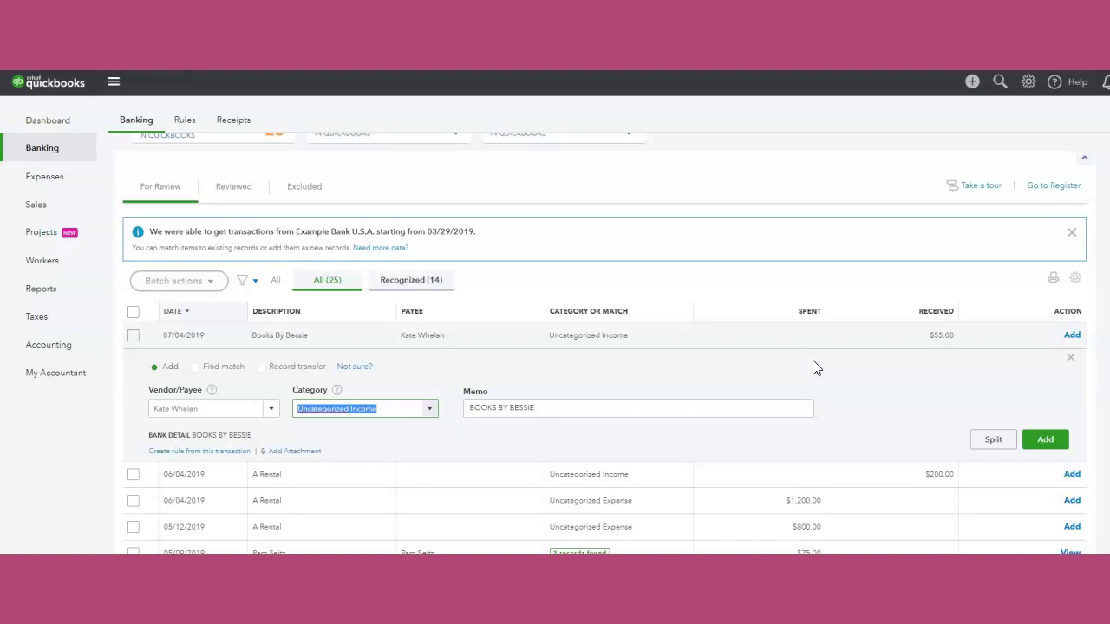
pyautogui.write('acc')
pyautogui.click(359, 451)
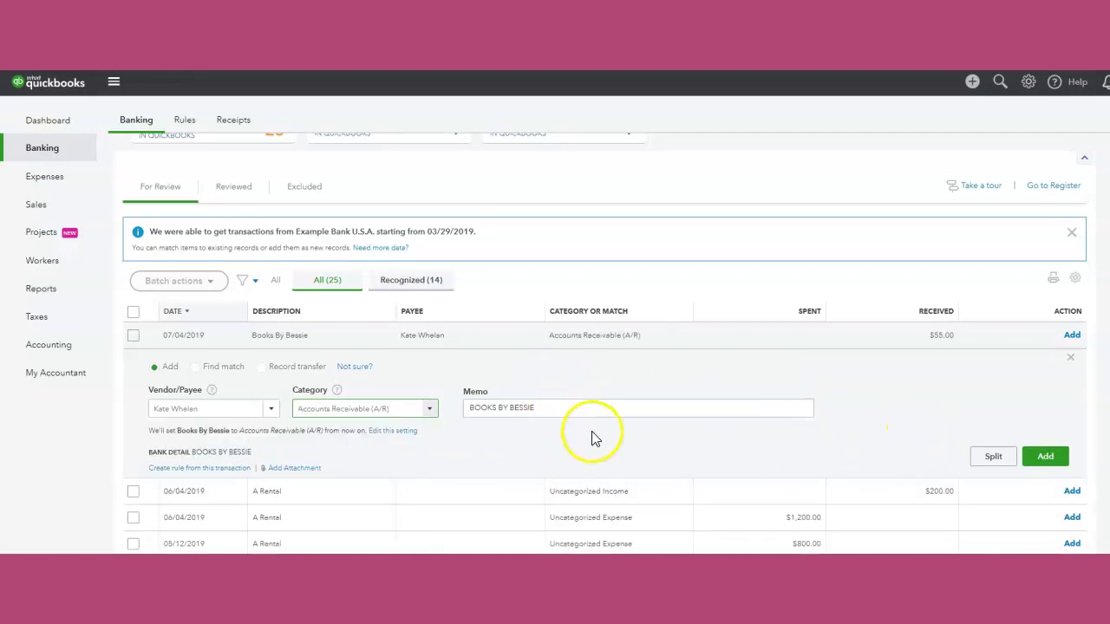
pyautogui.click(1045, 458)
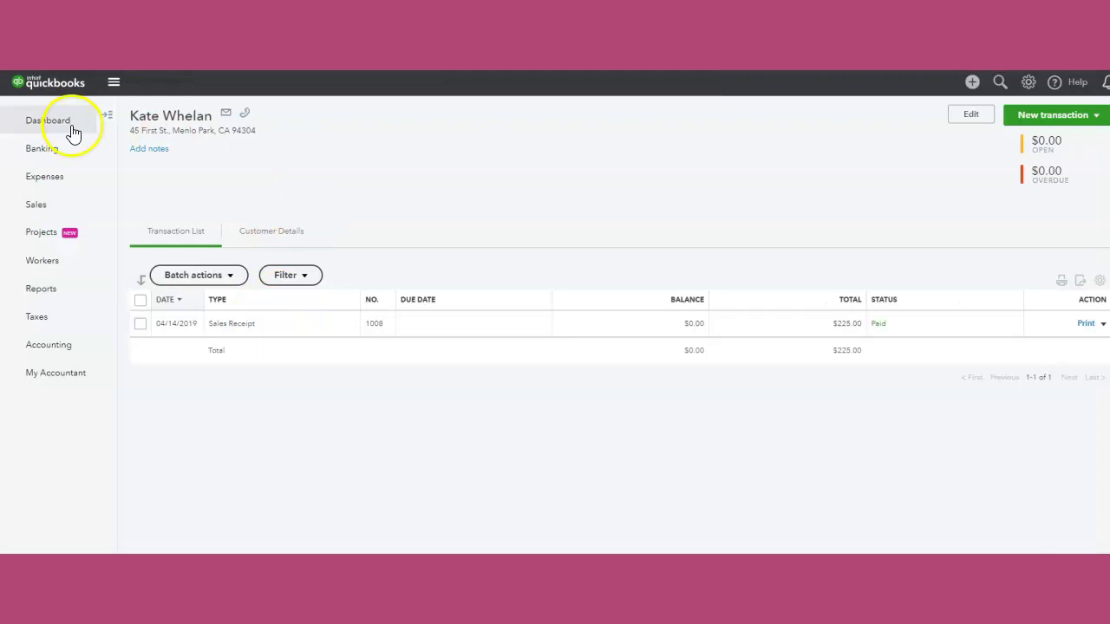
# Verify the customer's open -$55.00 deposit, then return to the Dashboard
pyautogui.click(73, 134)
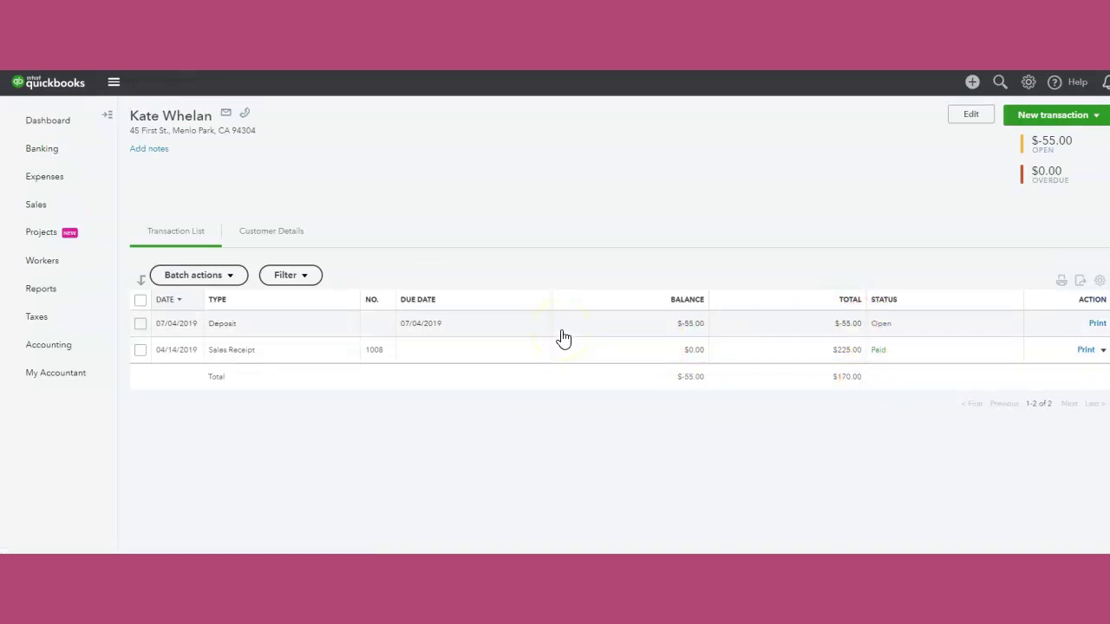
pyautogui.click(360, 314)
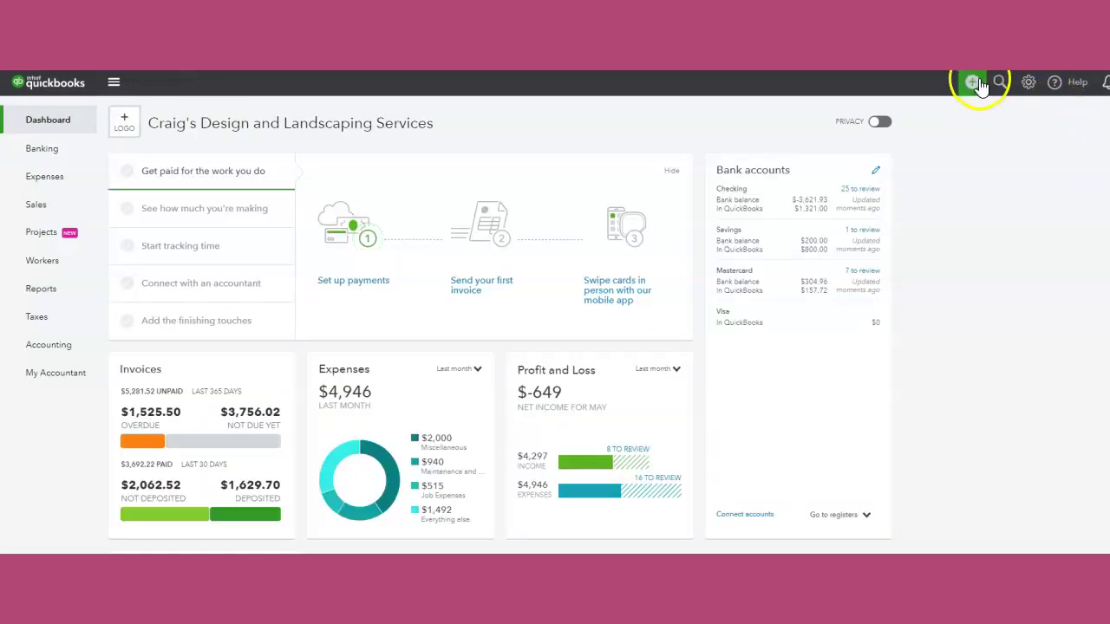
# Start a new expense with the overpaid customer as payee
pyautogui.click(972, 83)
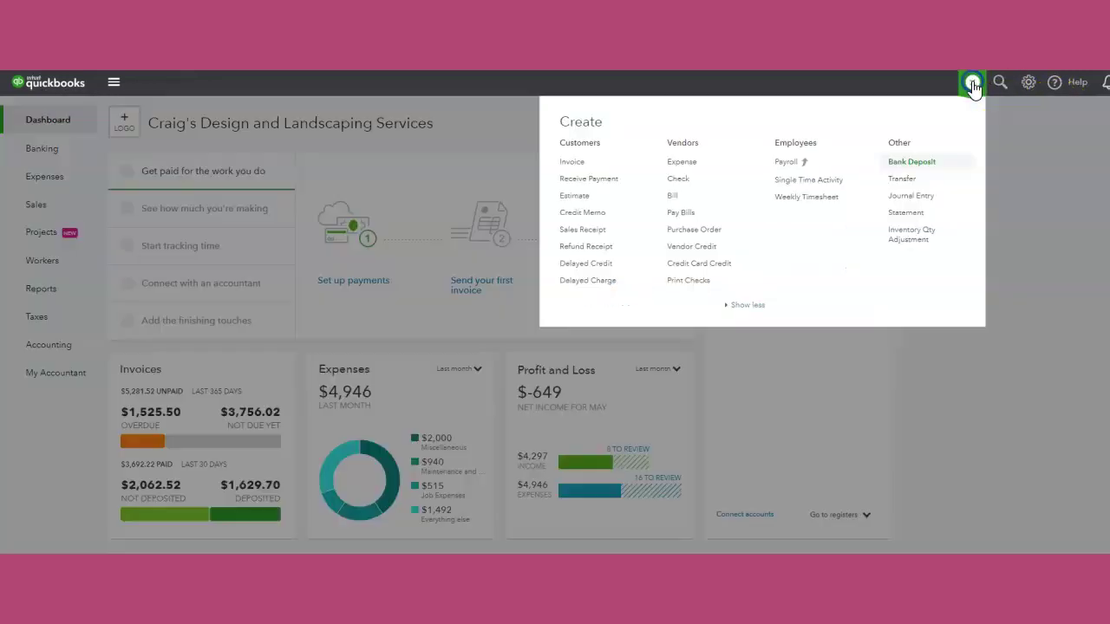
pyautogui.click(681, 164)
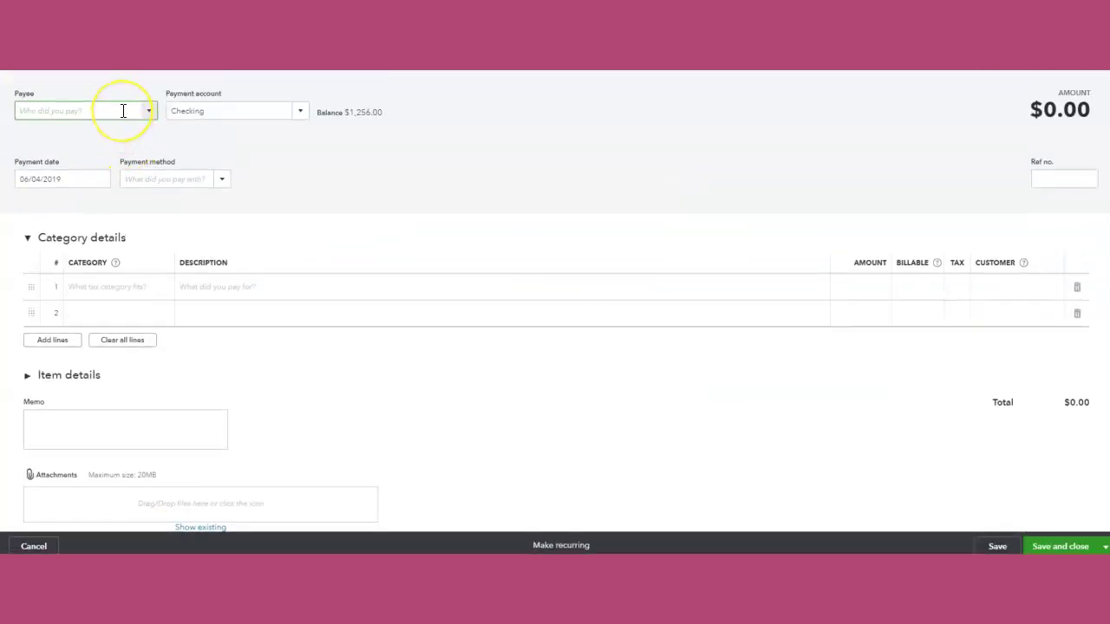
pyautogui.write('kate')
pyautogui.click(92, 158)
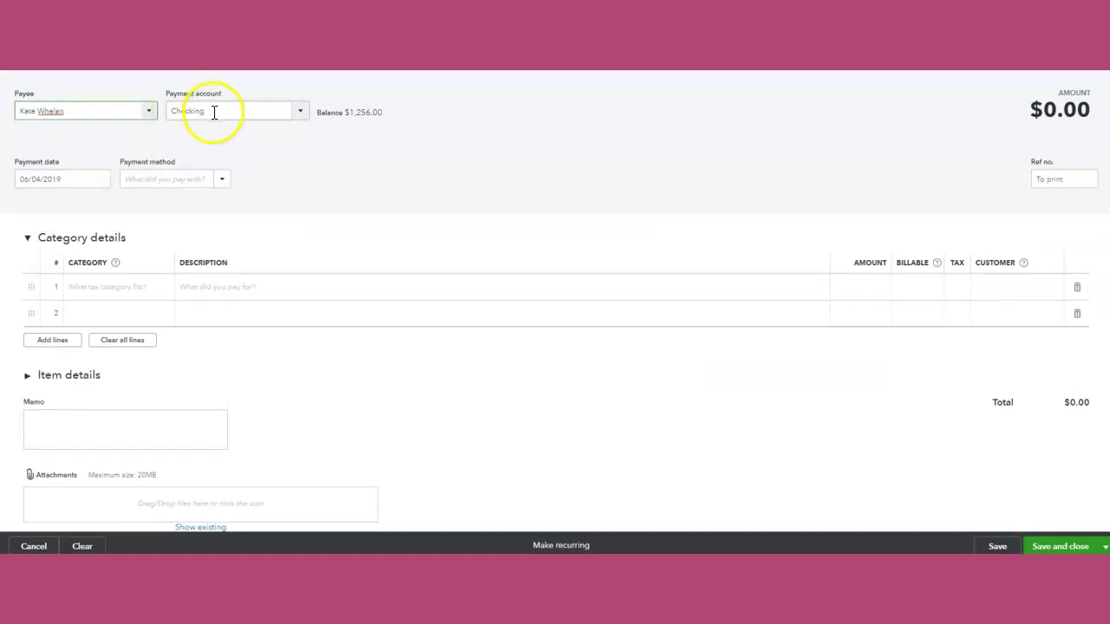
# Date the expense 07/04/2019 and set its payment method to Cash
pyautogui.moveTo(60, 178)
pyautogui.click(100, 182)
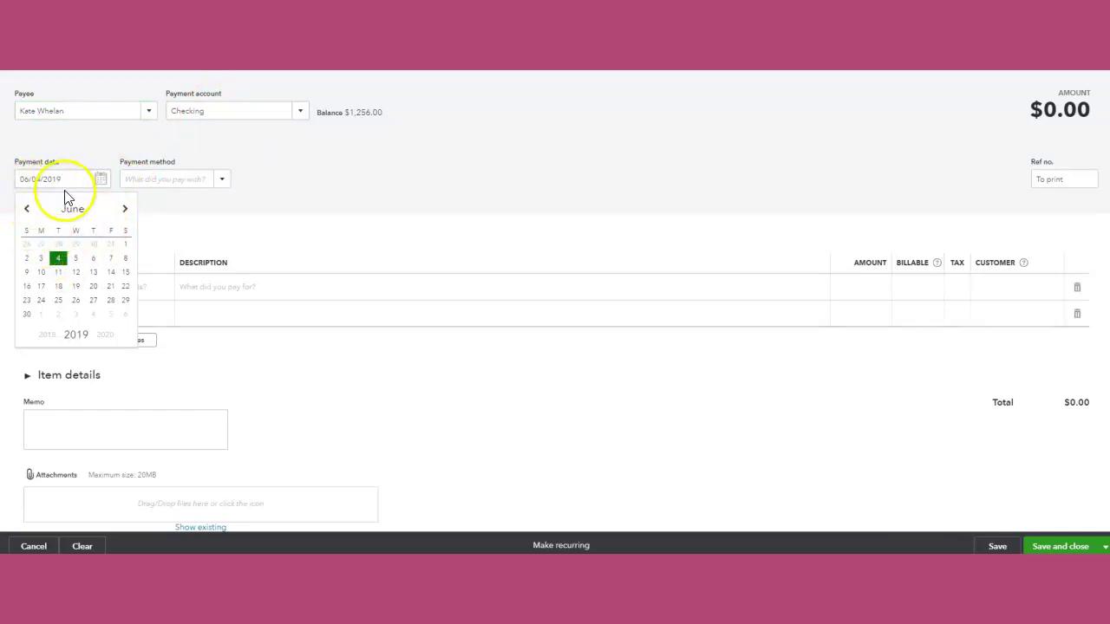
pyautogui.doubleClick(25, 179)
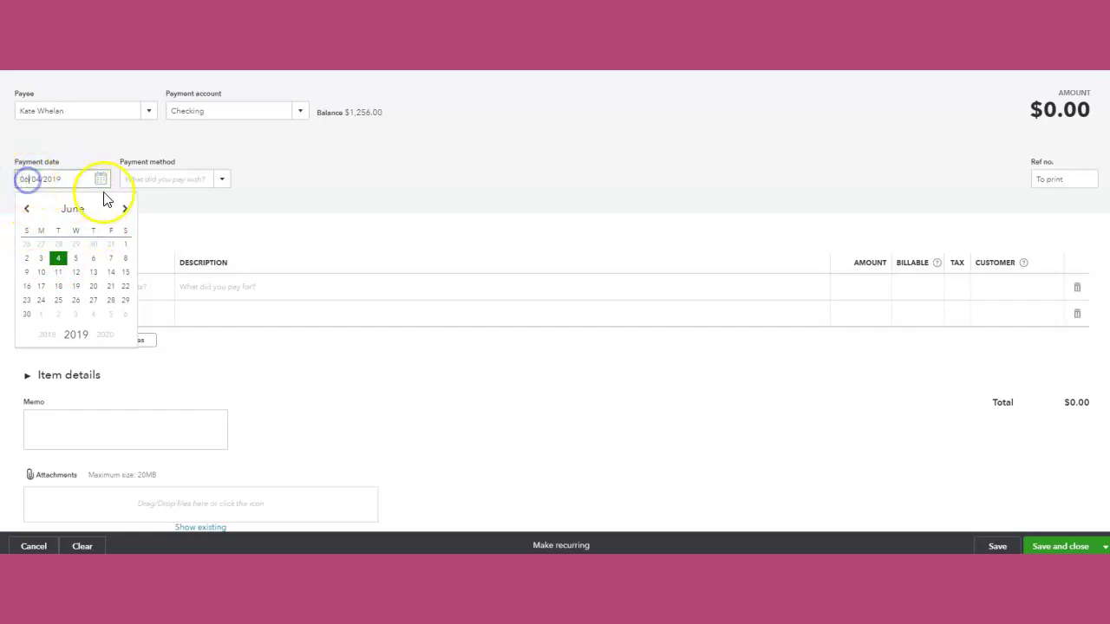
pyautogui.write('07')
pyautogui.click(322, 165)
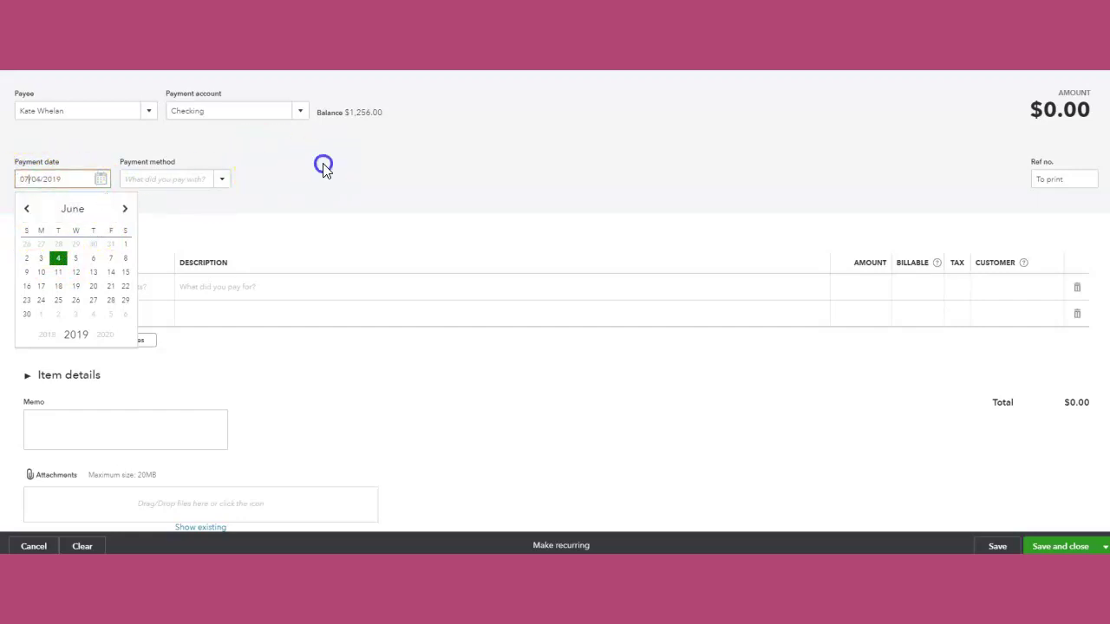
pyautogui.click(228, 179)
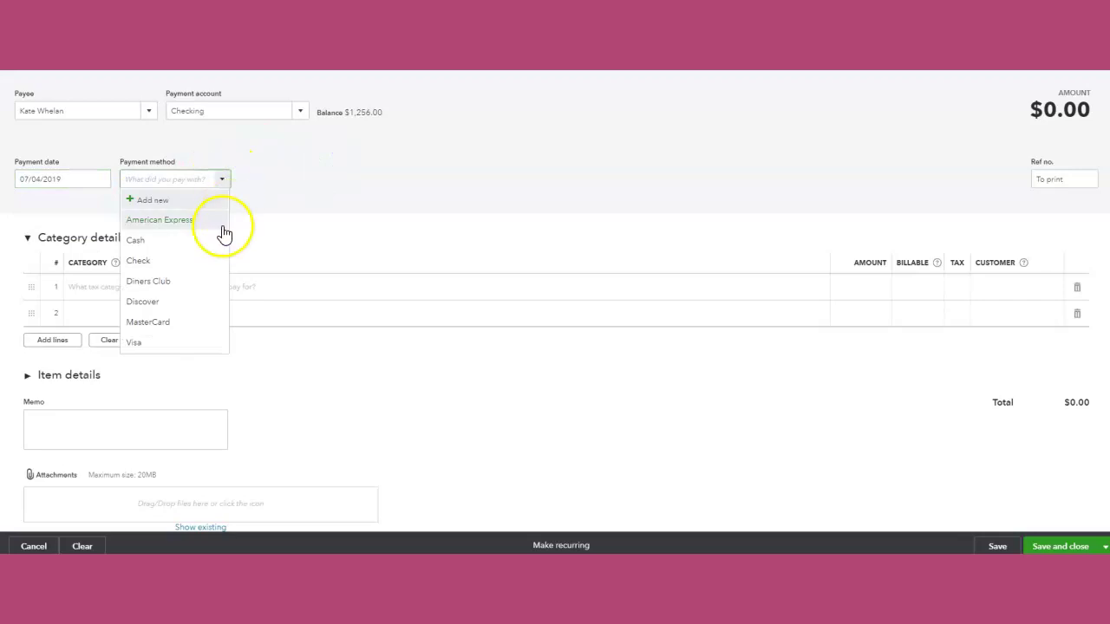
pyautogui.click(207, 243)
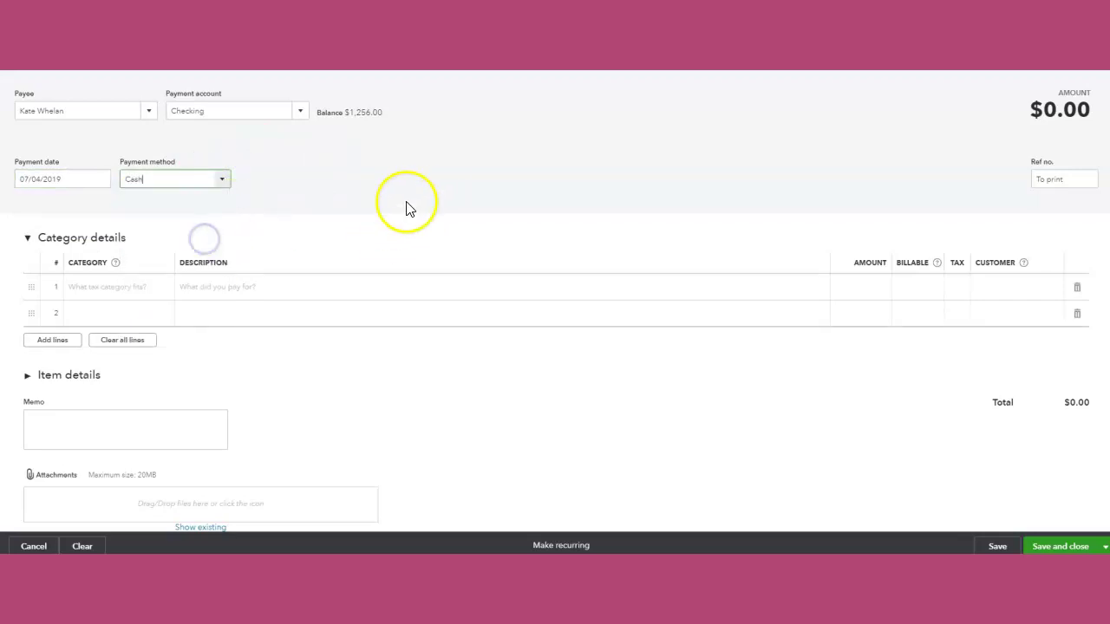
# Fill line 1 with category Accounts Receivable (A/R), description 'Refund overpaid', amount 55
pyautogui.click(109, 289)
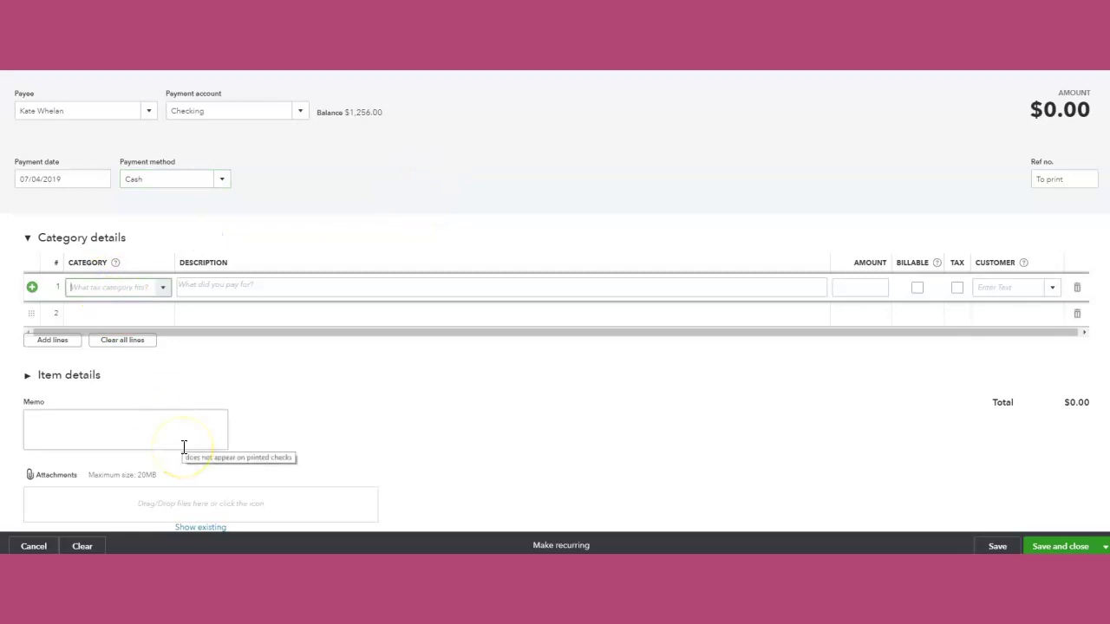
pyautogui.write('debt')
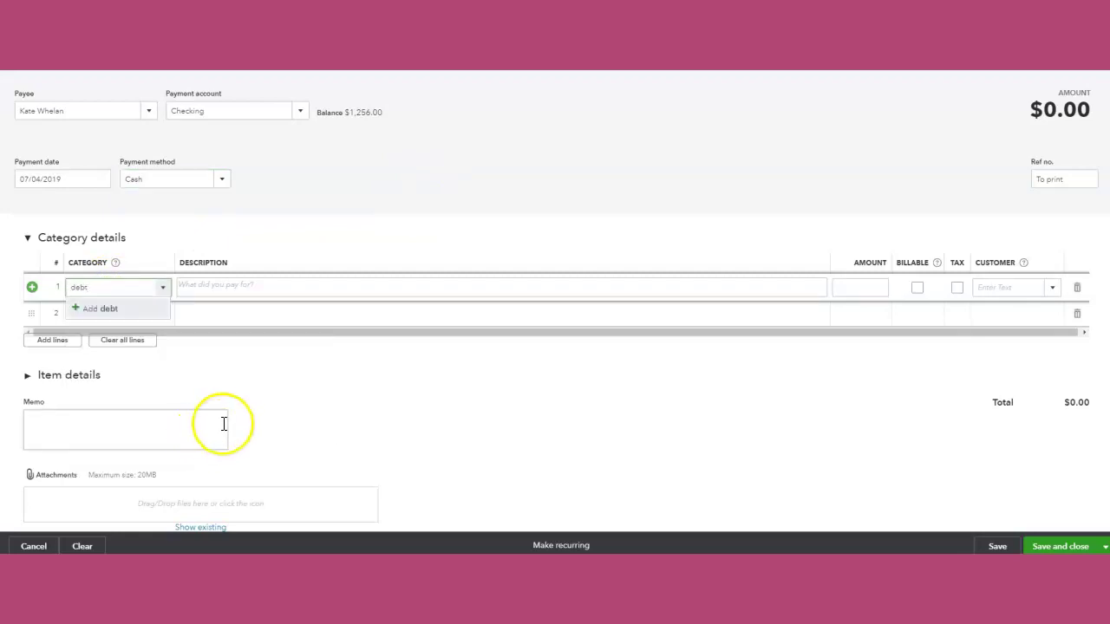
pyautogui.press('BackSpace')
pyautogui.press('BackSpace')
pyautogui.press('BackSpace')
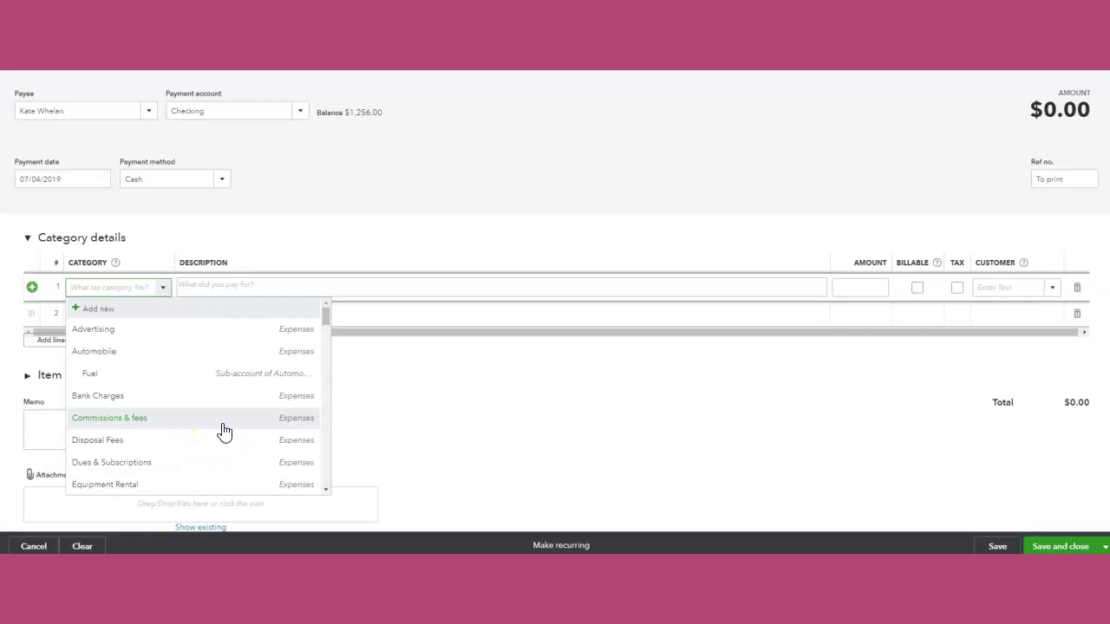
pyautogui.write('Accou')
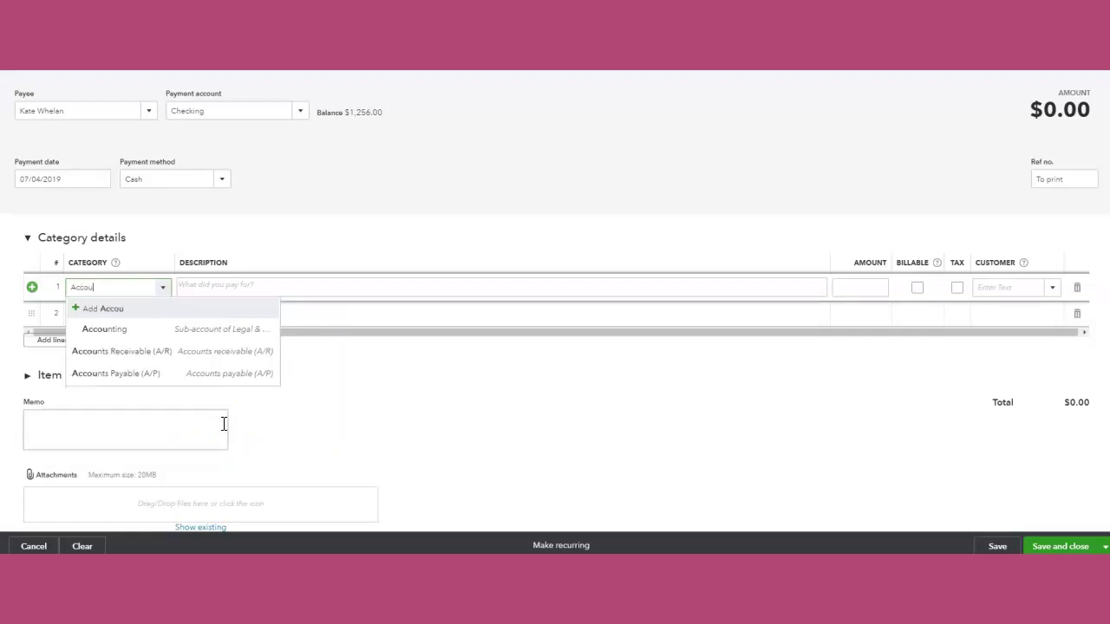
pyautogui.click(164, 350)
pyautogui.click(245, 291)
pyautogui.write('Refund overpaid')
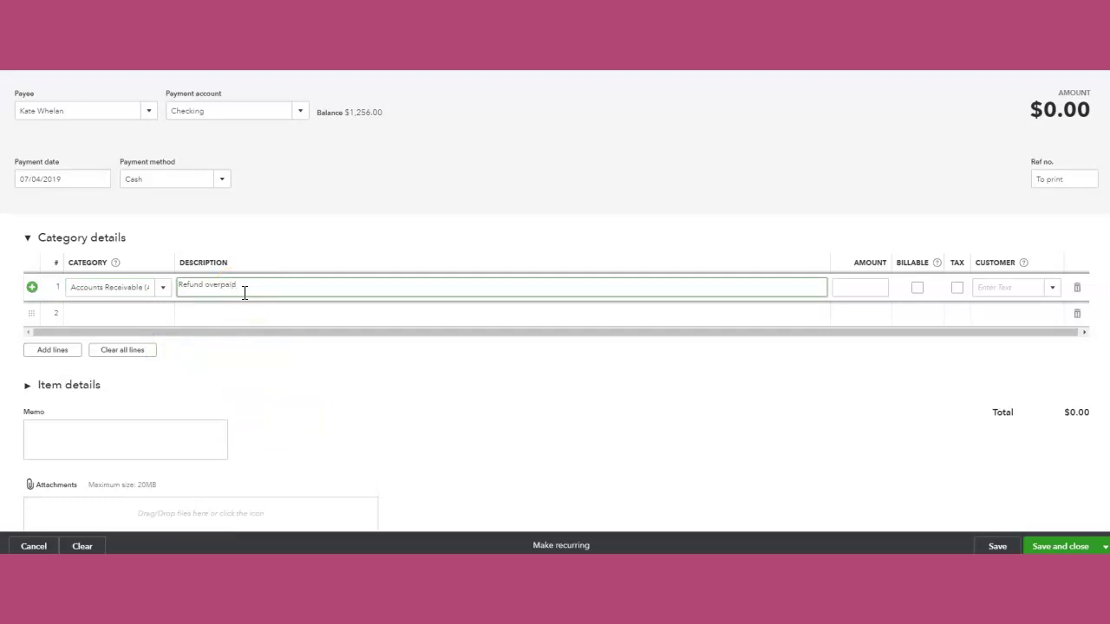
pyautogui.click(867, 284)
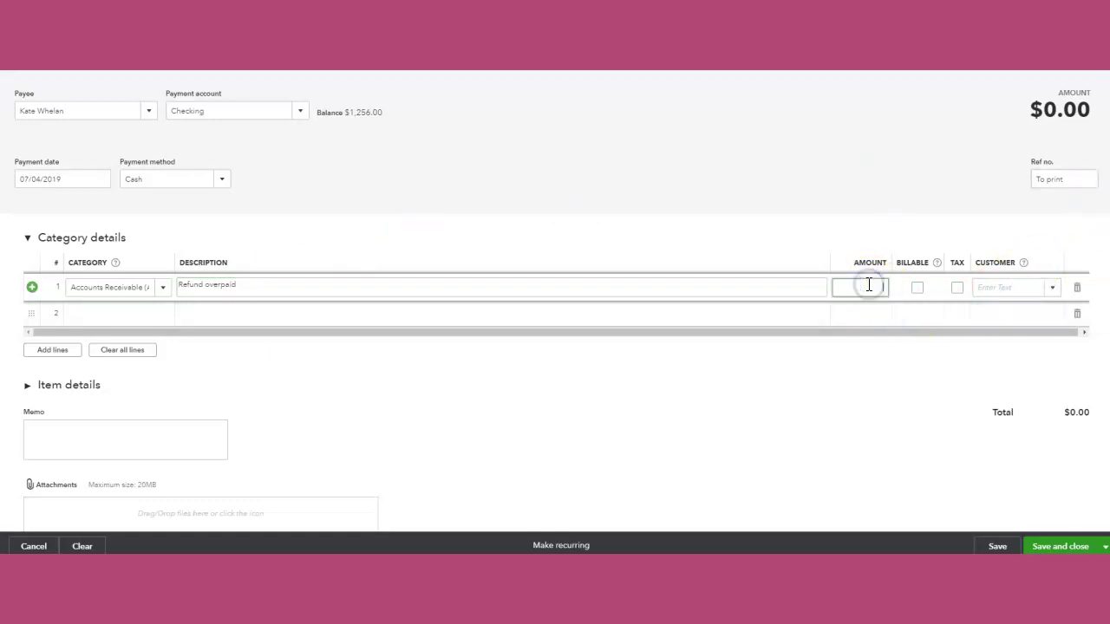
pyautogui.write('55')
# Add the memo 'Refund' and save and close the expense
pyautogui.click(93, 447)
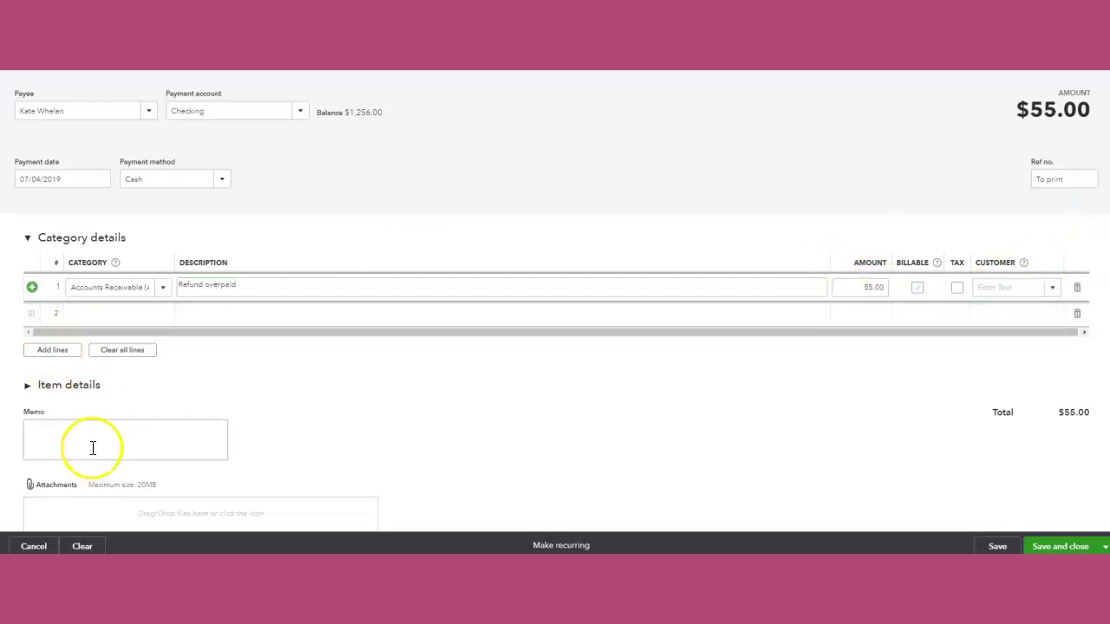
pyautogui.write('Refund')
pyautogui.click(471, 297)
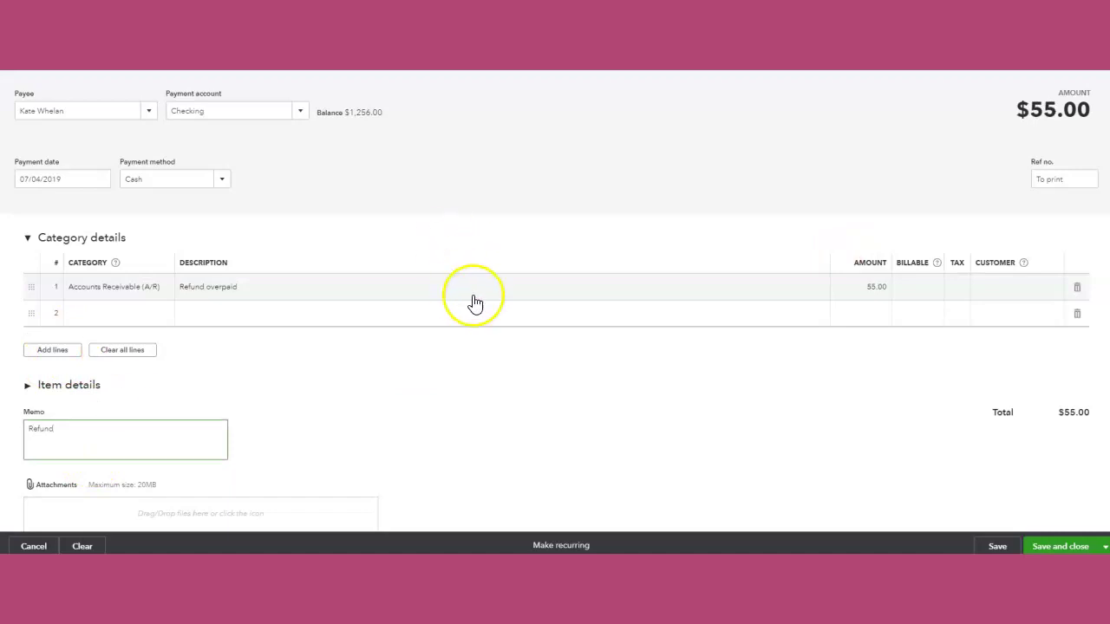
pyautogui.click(995, 545)
pyautogui.click(1069, 547)
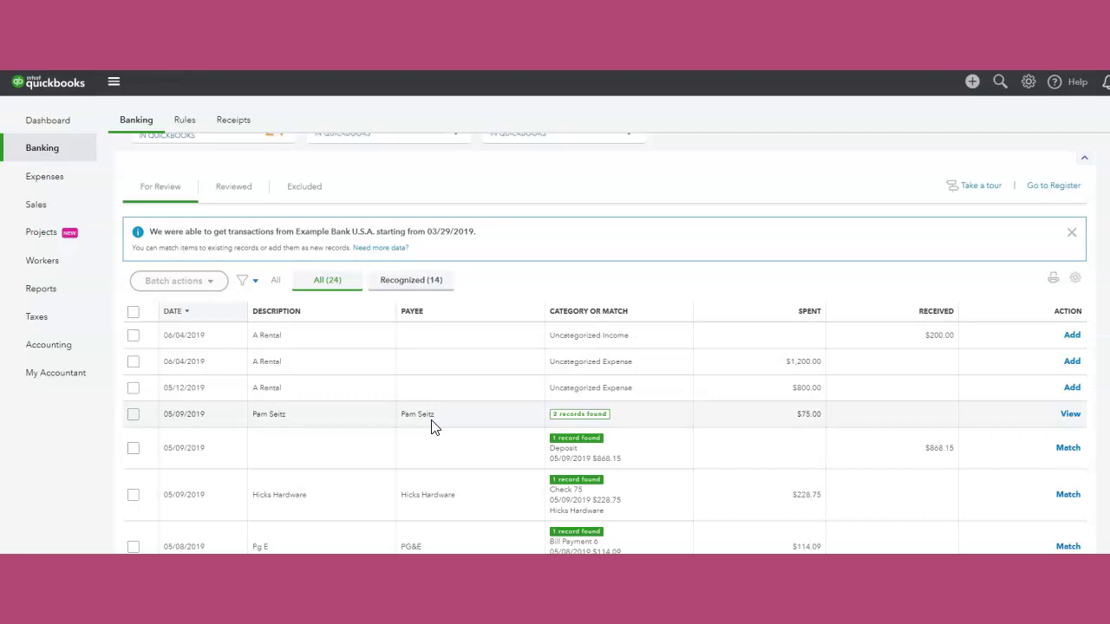
# Open the customer's Transaction List showing the paid $55 check and open -$55 deposit
pyautogui.click(379, 433)
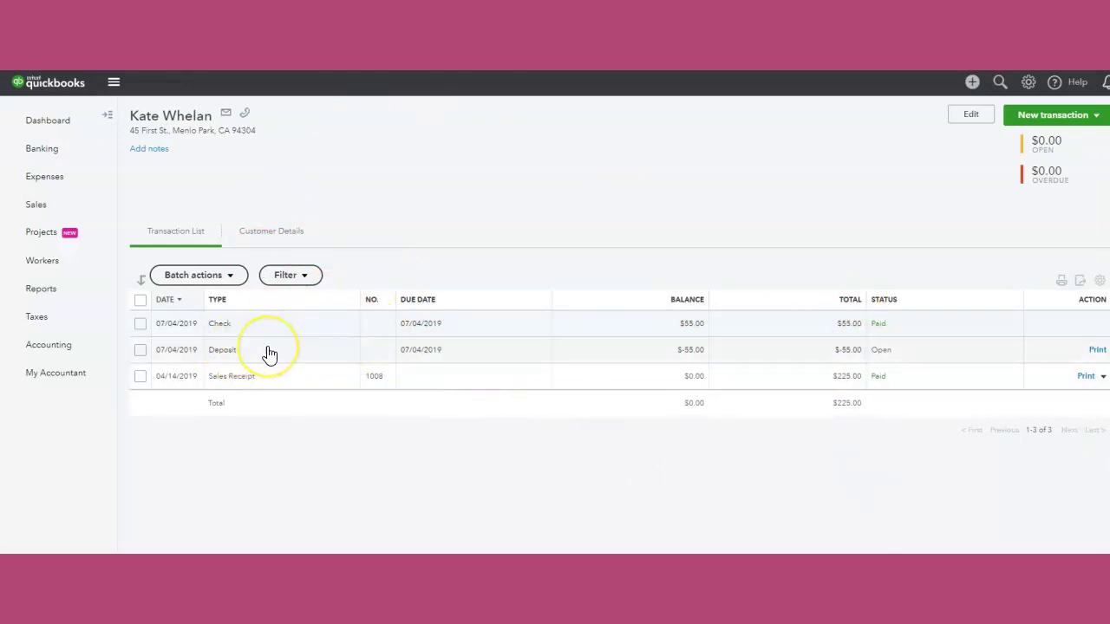
# Start a new Receive Payment for the overpaid customer
pyautogui.click(971, 84)
pyautogui.click(606, 180)
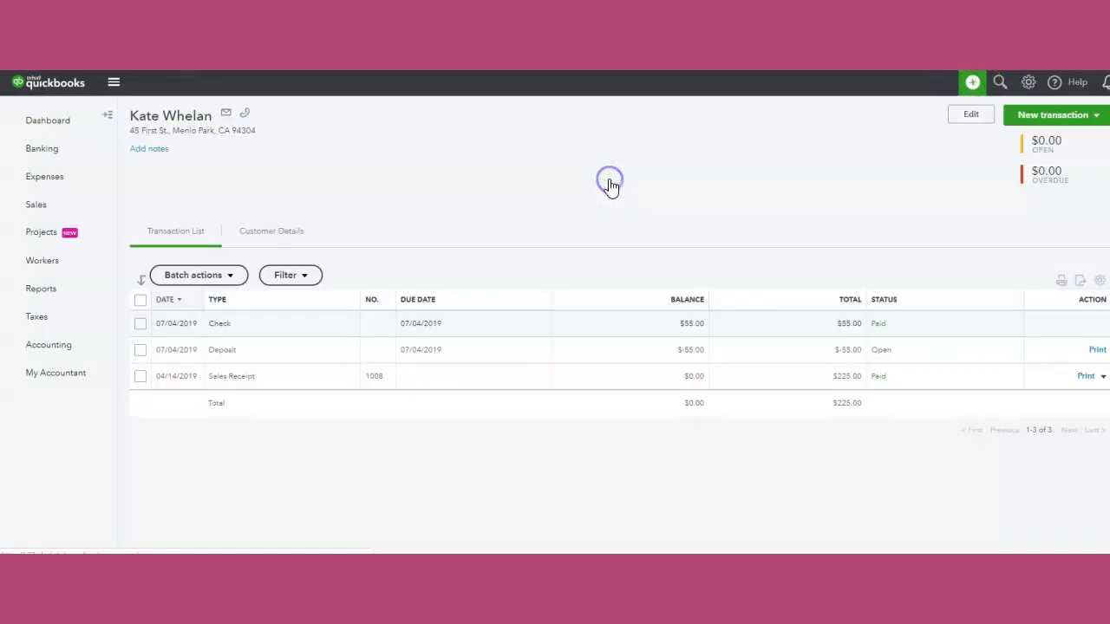
pyautogui.click(107, 103)
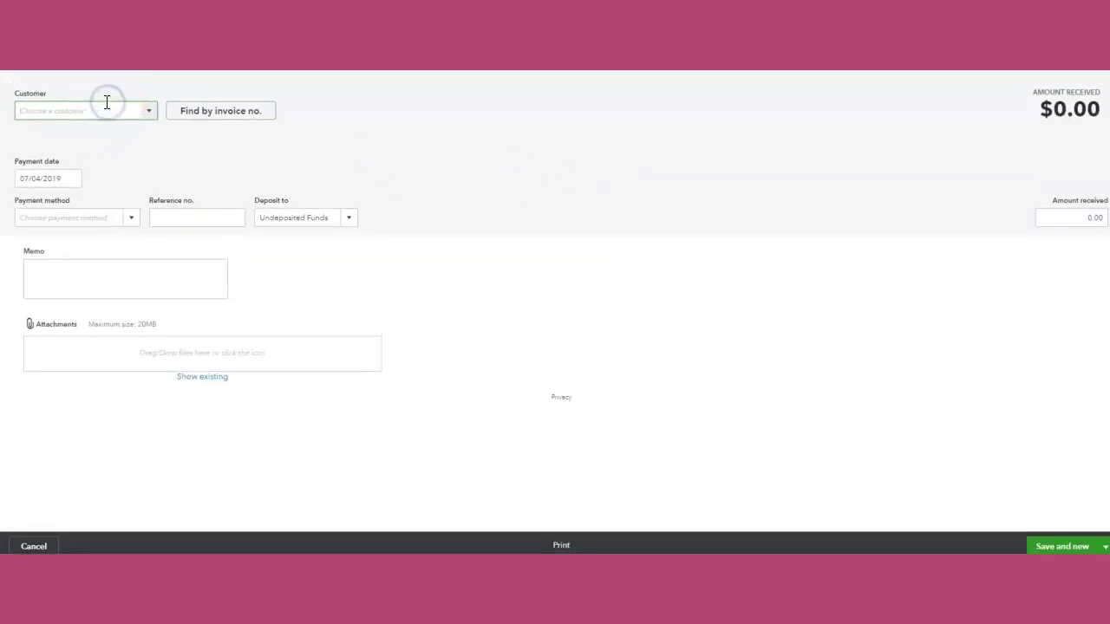
pyautogui.write('kate')
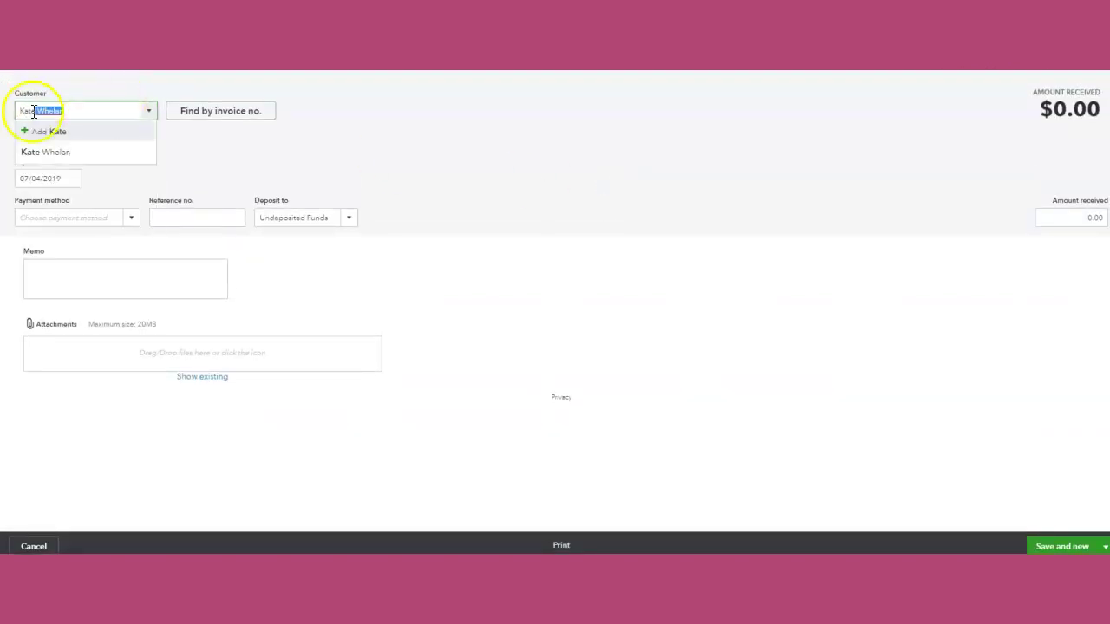
pyautogui.click(58, 161)
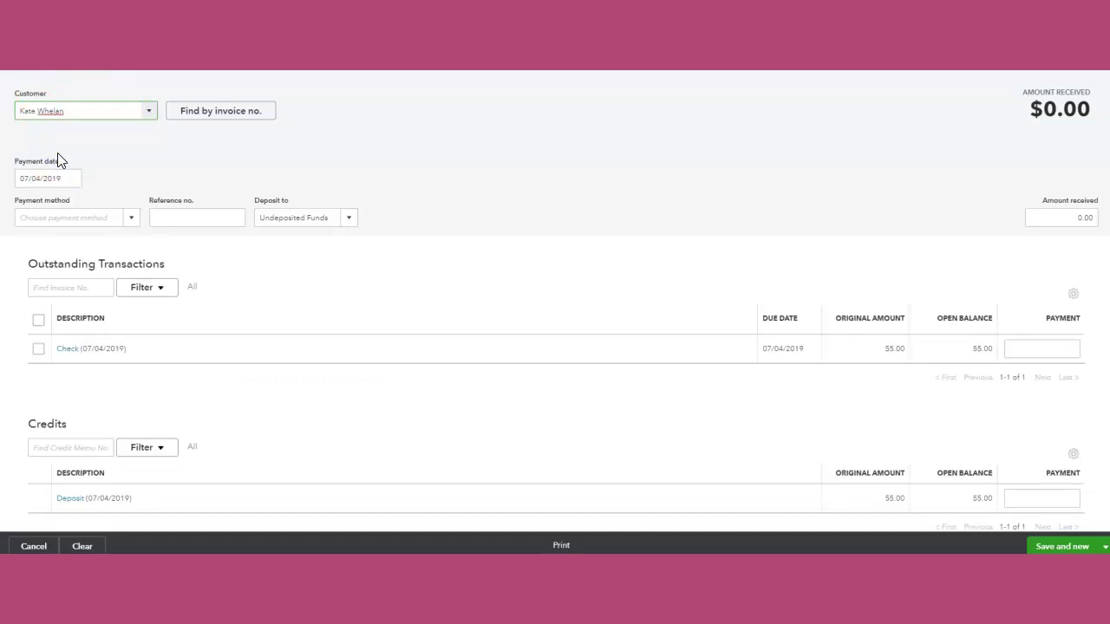
# Apply the $55 check and $55 deposit credit for a $0.00 payment, then save and close
pyautogui.scroll(-1, 448, 279)
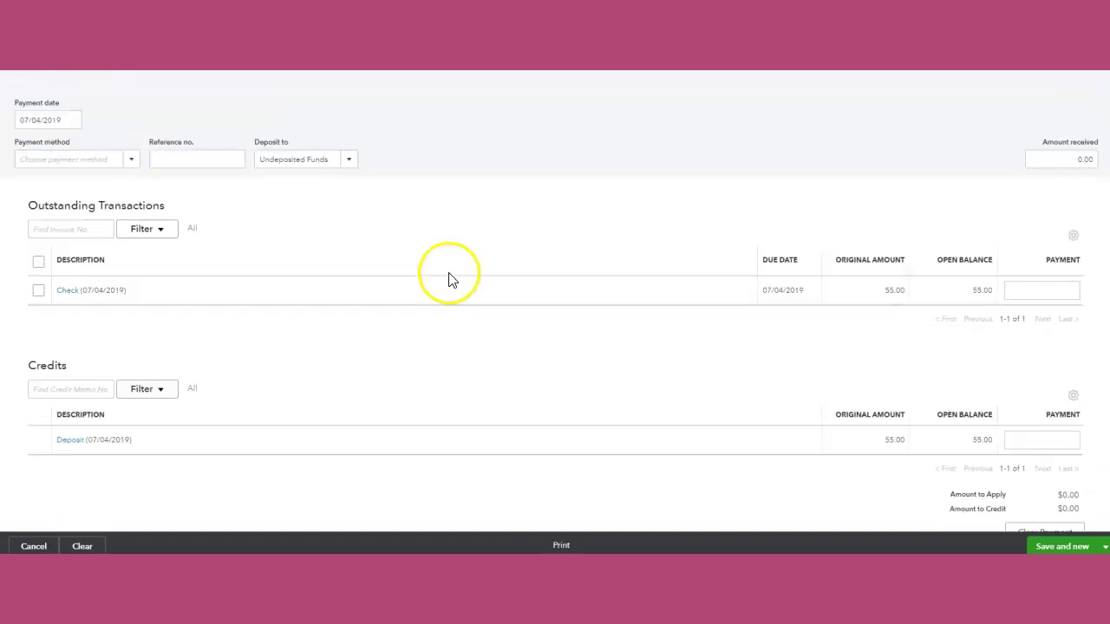
pyautogui.click(39, 290)
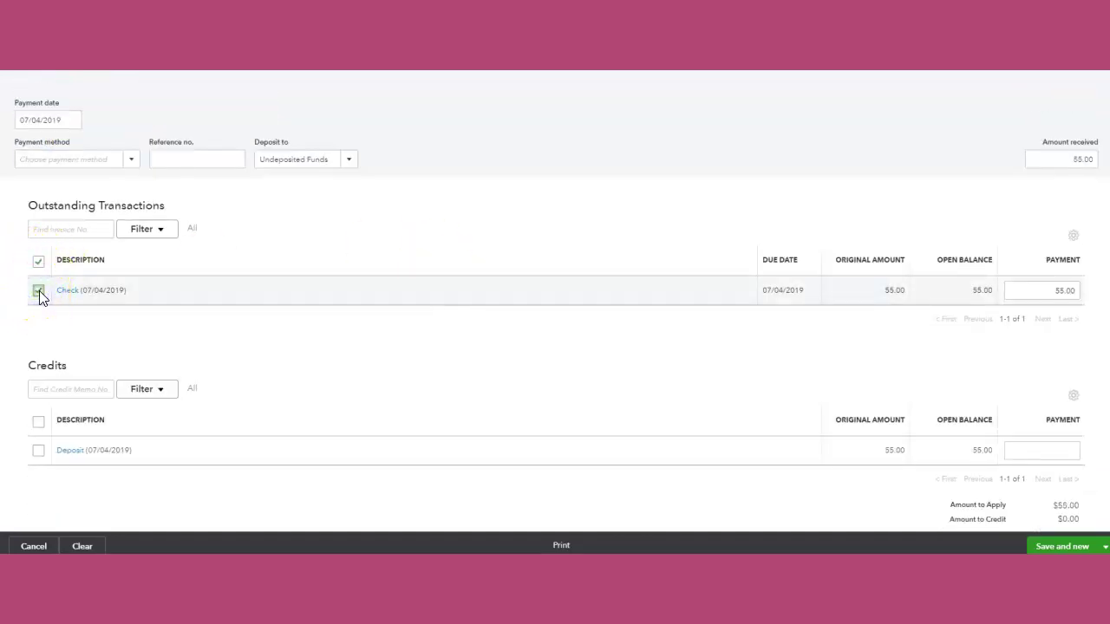
pyautogui.click(38, 451)
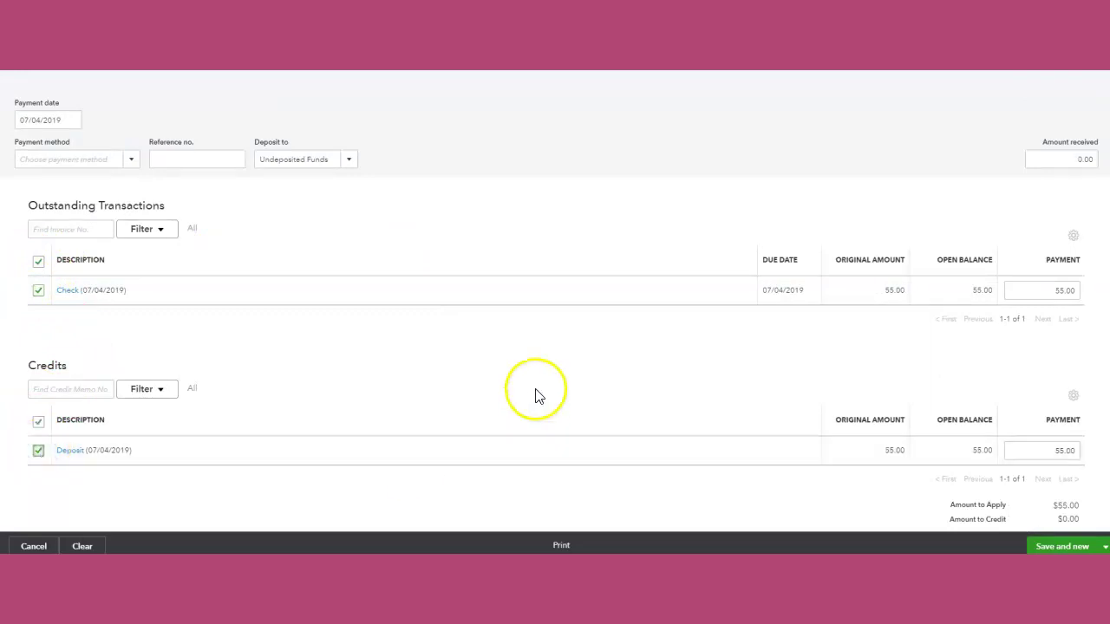
pyautogui.scroll(-2, 612, 326)
pyautogui.scroll(-1, 613, 325)
pyautogui.scroll(1, 613, 326)
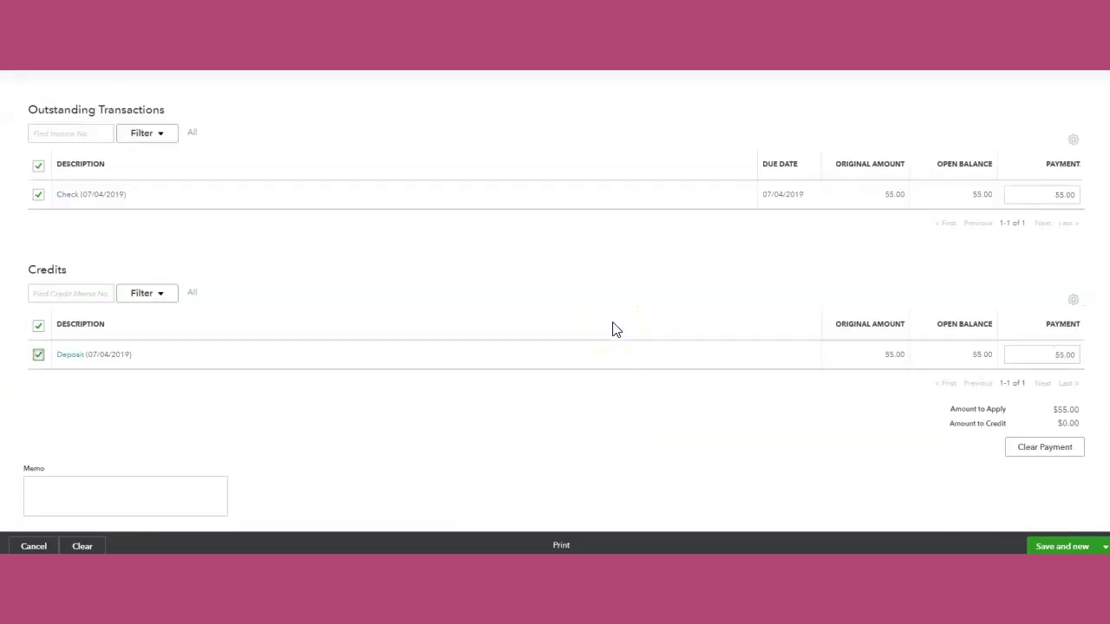
pyautogui.scroll(2, 613, 326)
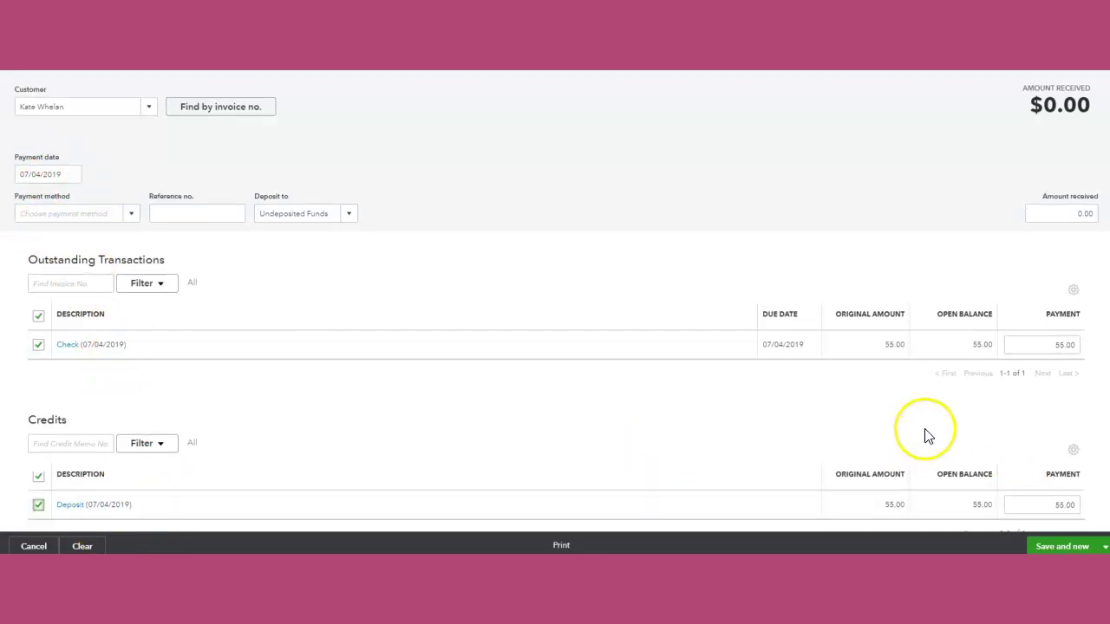
pyautogui.scroll(-1, 924, 436)
pyautogui.click(1102, 546)
pyautogui.click(1035, 510)
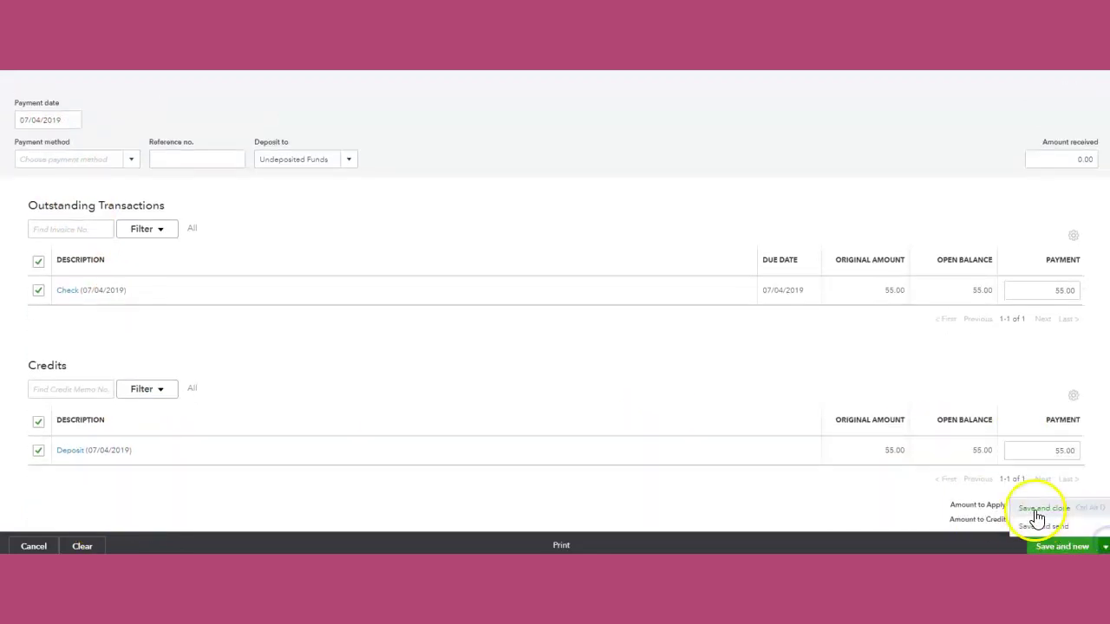